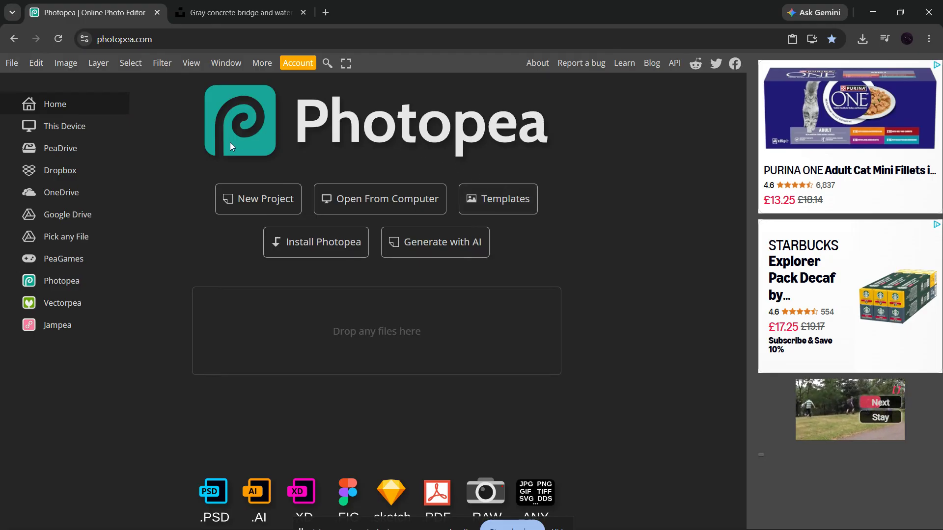
Step: Start a new project from the Photopea start page to show the canvas size presets
{"action": "left_click", "coordinate": [251, 198]}
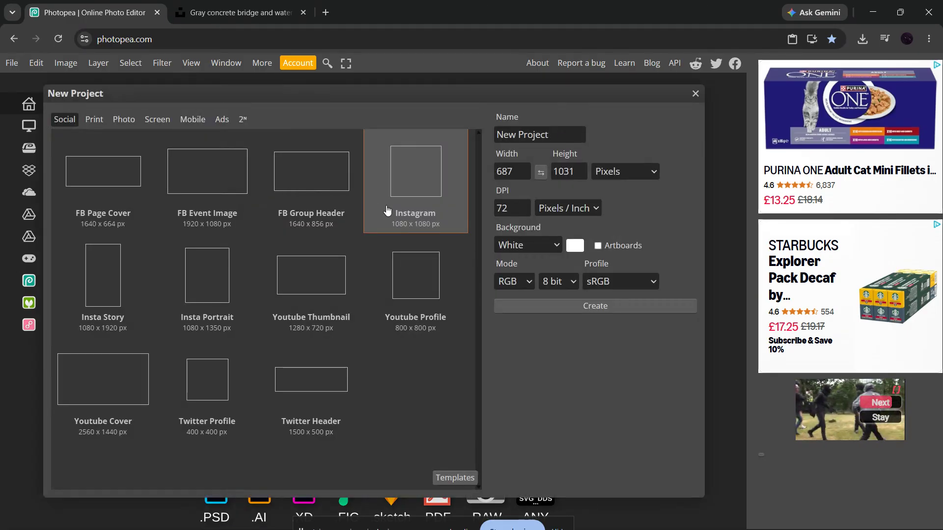
Step: Create a blank 1920×1080 document using the FB Event Image preset
{"action": "left_click", "coordinate": [199, 196]}
{"action": "left_click", "coordinate": [540, 302]}
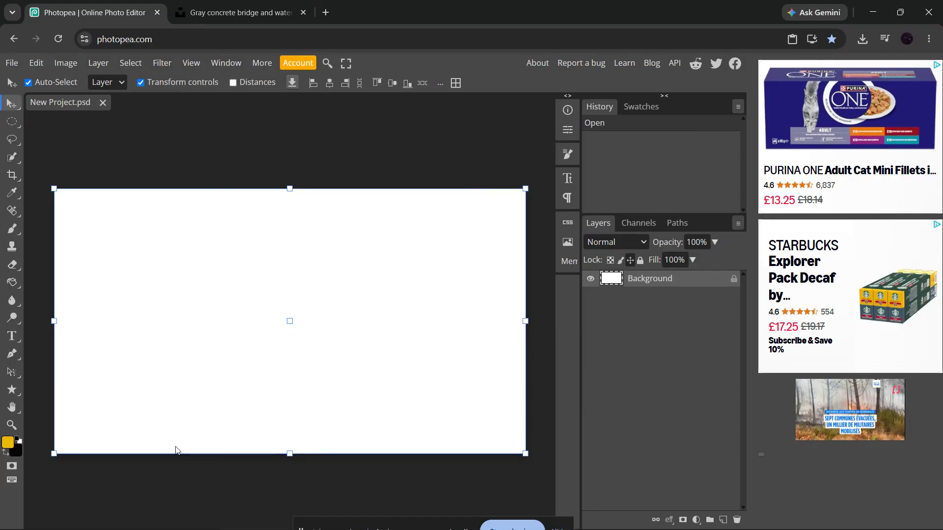
{"action": "left_click", "coordinate": [380, 479]}
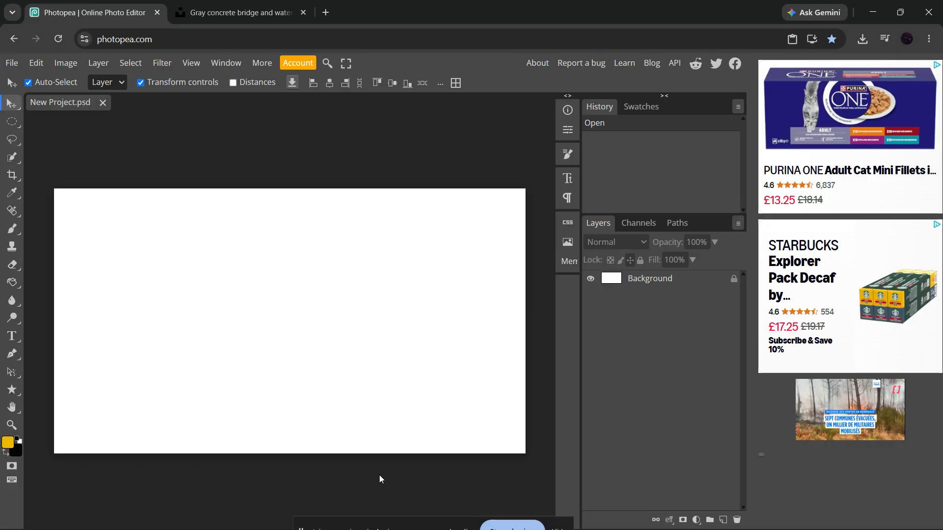
{"action": "left_click", "coordinate": [13, 63]}
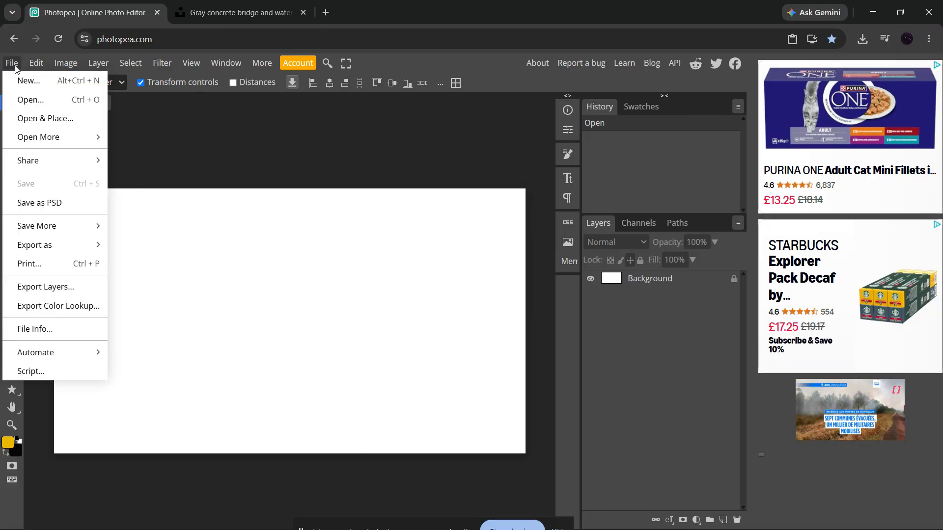
Step: Place computer_kurayami_woman.png from Pictures > jart into the document with Open & Place
{"action": "left_click", "coordinate": [39, 118]}
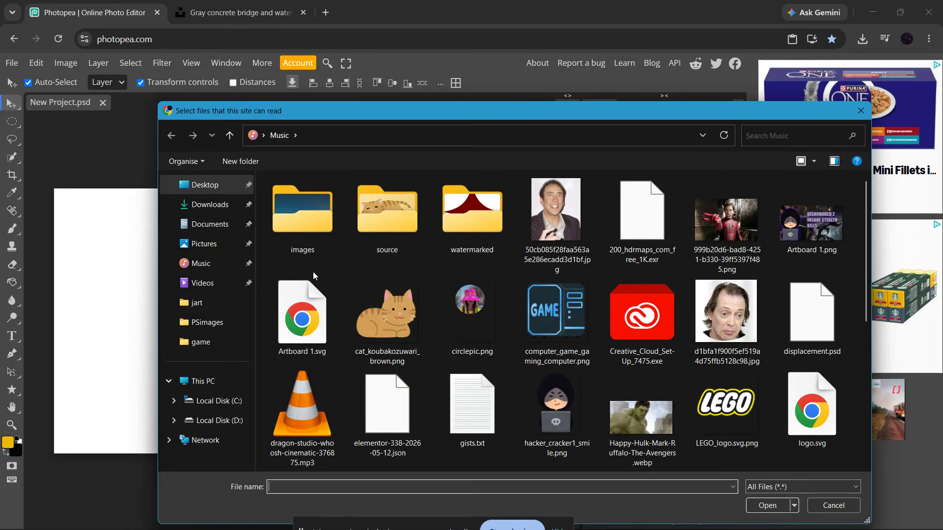
{"action": "left_click", "coordinate": [200, 249]}
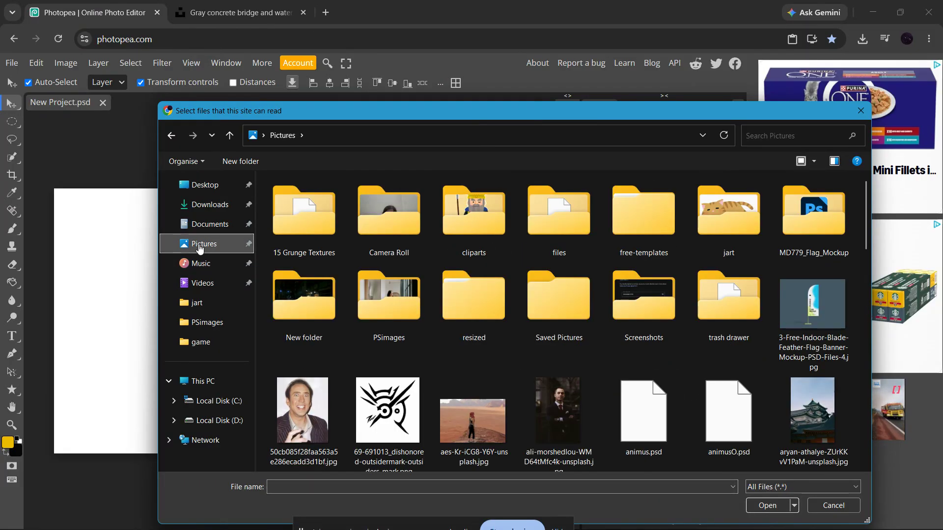
{"action": "double_click", "coordinate": [724, 226]}
{"action": "double_click", "coordinate": [567, 240]}
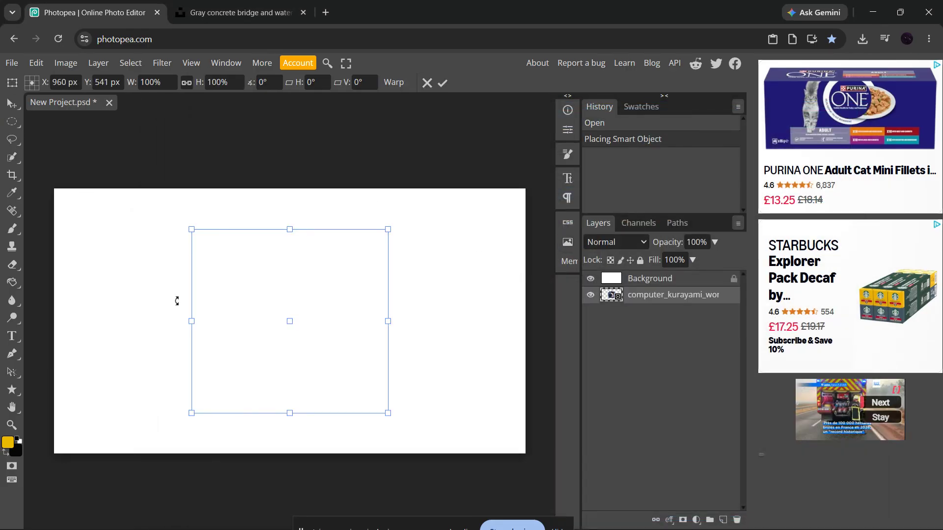
Step: Put the clipart layer above Background, enlarge it, shift it up-left, and commit the transform
{"action": "left_click_drag", "start_coordinate": [638, 295], "coordinate": [641, 278]}
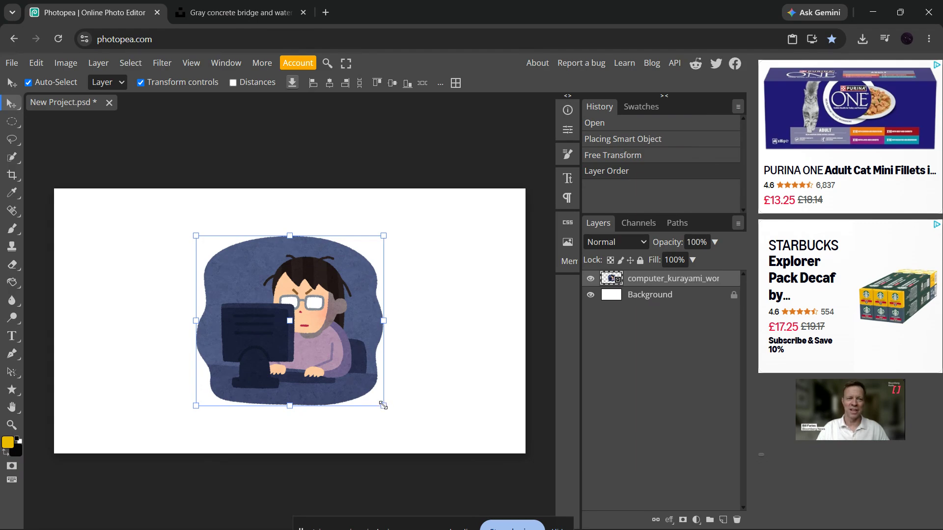
{"action": "left_click_drag", "start_coordinate": [386, 406], "coordinate": [435, 459]}
{"action": "left_click_drag", "start_coordinate": [372, 334], "coordinate": [345, 328]}
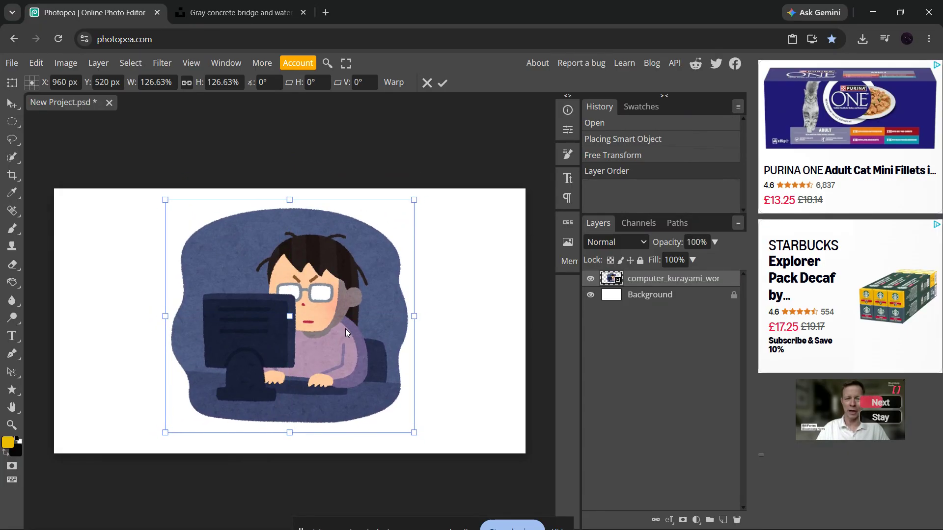
{"action": "left_click", "coordinate": [441, 84]}
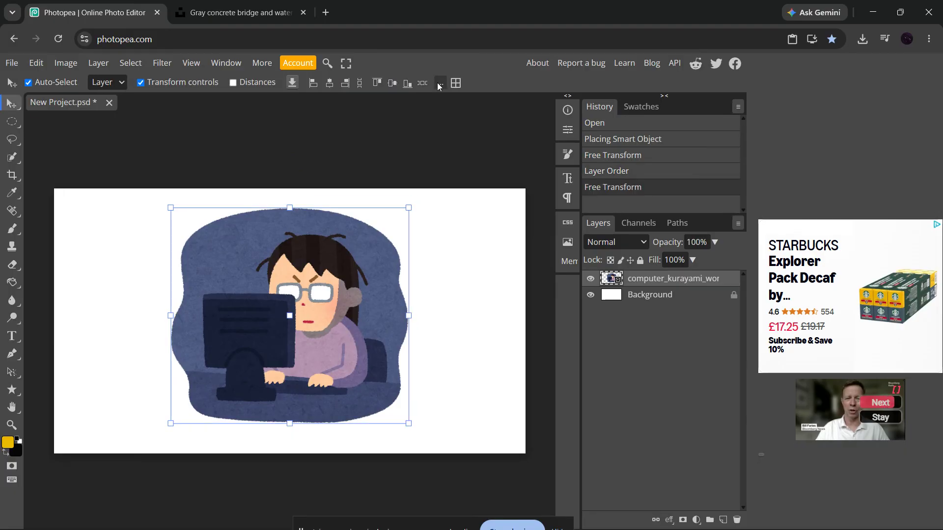
{"action": "left_click", "coordinate": [448, 298]}
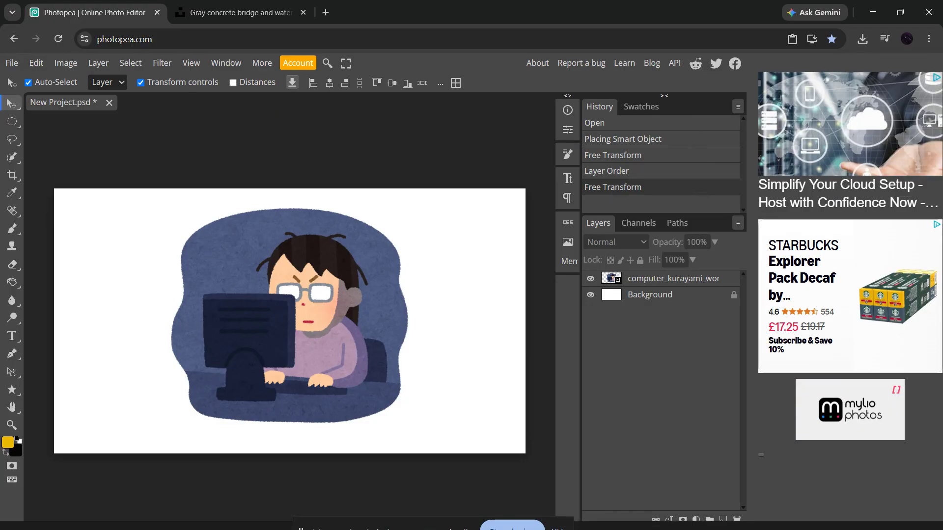
Step: Drop the david-becker pier photo from Pictures onto the canvas, make it the top layer, and move it right
{"action": "mouse_move", "coordinate": [535, 510]}
{"action": "left_click", "coordinate": [458, 513]}
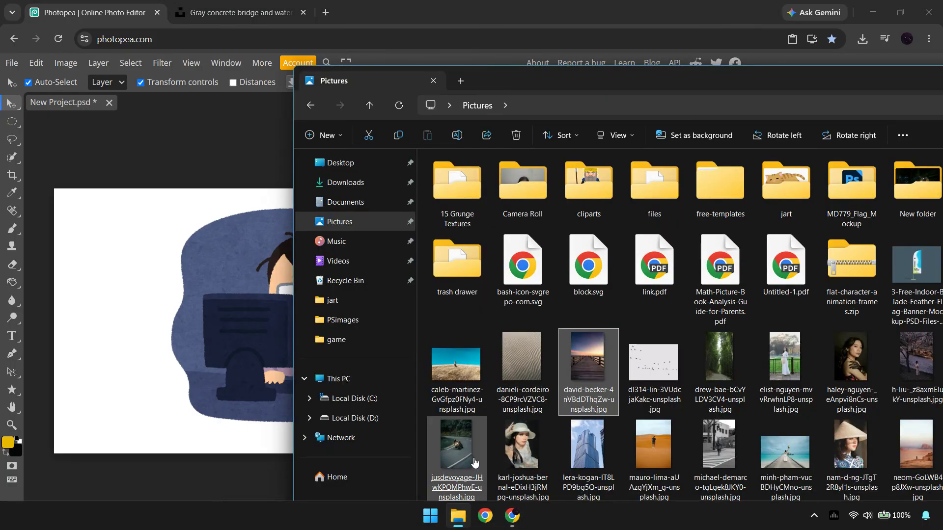
{"action": "left_click_drag", "start_coordinate": [584, 363], "coordinate": [122, 301]}
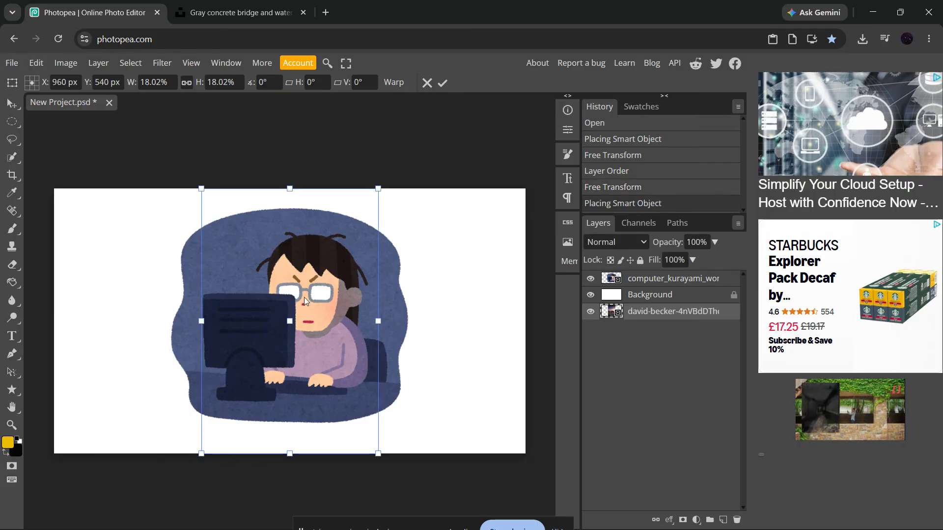
{"action": "left_click_drag", "start_coordinate": [619, 318], "coordinate": [655, 274]}
{"action": "left_click_drag", "start_coordinate": [282, 304], "coordinate": [425, 306]}
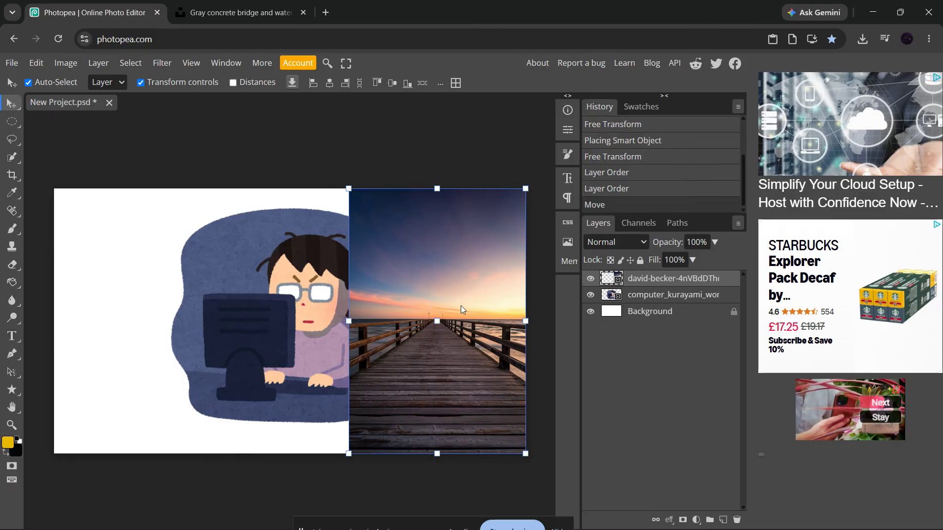
Step: Drag the computer-user clipart about 210 px left so it sits beside the pier photo
{"action": "left_click", "coordinate": [514, 135]}
{"action": "left_click_drag", "start_coordinate": [264, 303], "coordinate": [160, 300]}
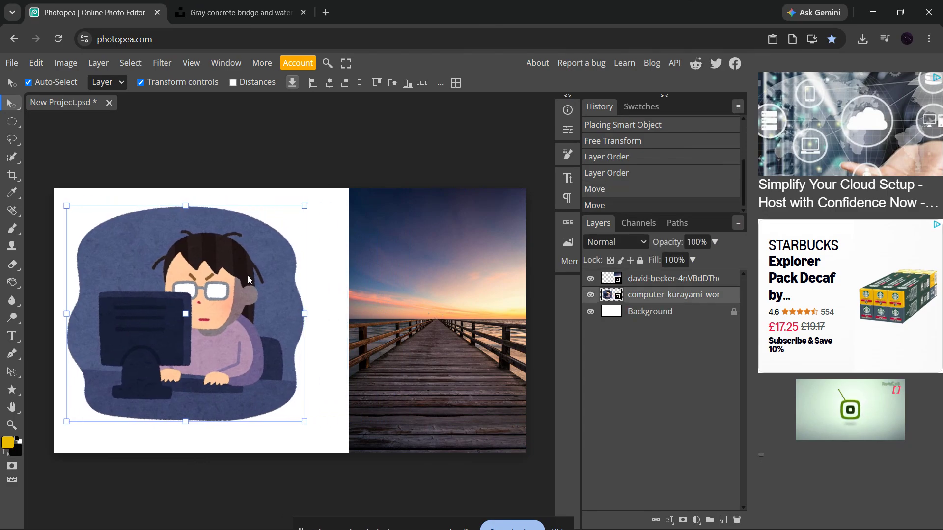
{"action": "left_click", "coordinate": [325, 246]}
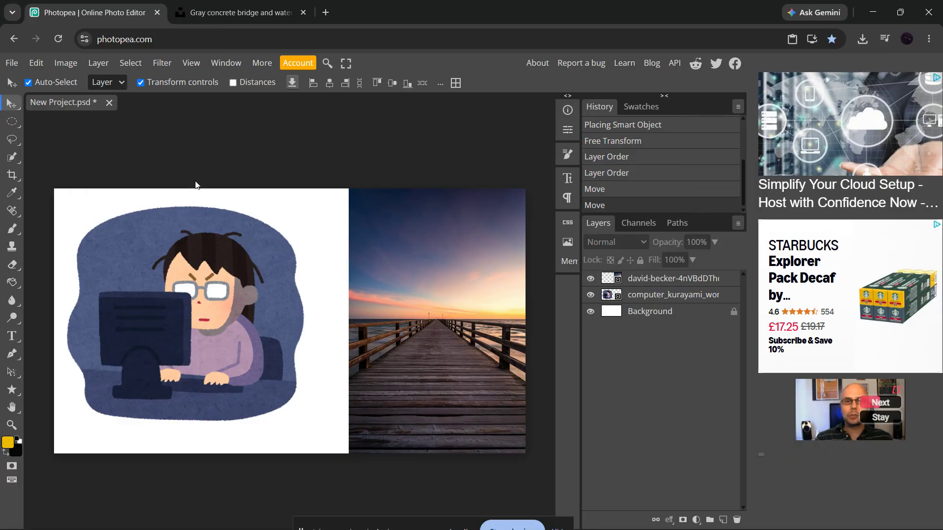
Step: Open danieli-cordeiro-8CP9rcVZVC8-unsplash.jpg from Pictures as a separate document
{"action": "left_click", "coordinate": [11, 64]}
{"action": "left_click", "coordinate": [29, 100]}
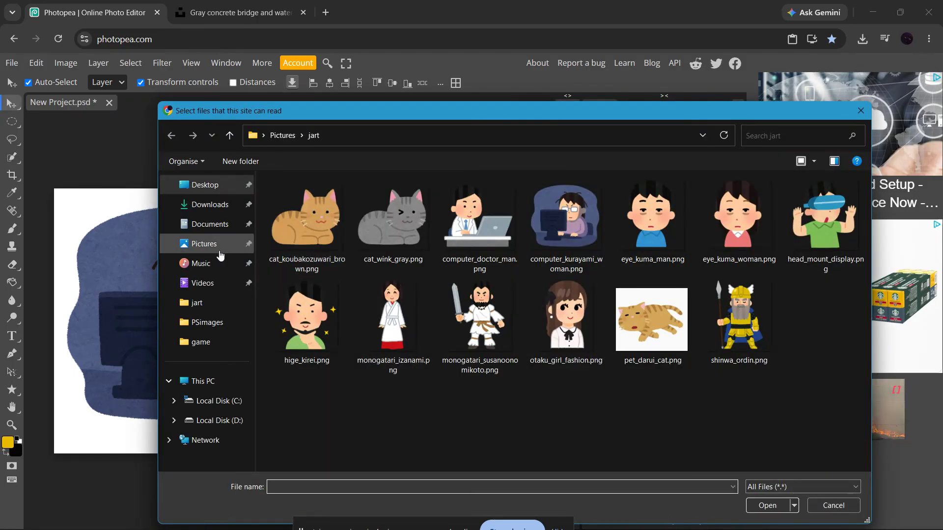
{"action": "left_click", "coordinate": [204, 243]}
{"action": "scroll", "coordinate": [553, 278], "scroll_direction": "down", "scroll_amount": 4}
{"action": "left_click", "coordinate": [596, 344]}
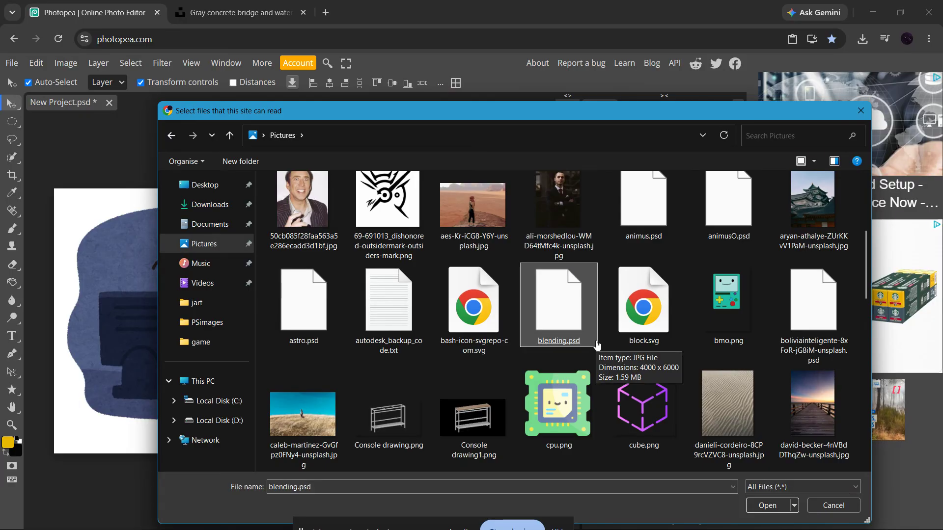
{"action": "left_click", "coordinate": [714, 401]}
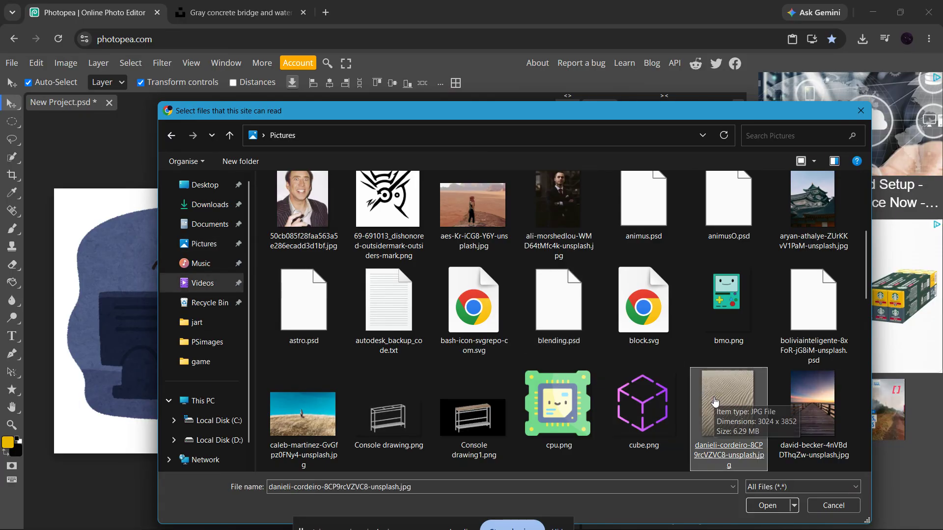
{"action": "left_click", "coordinate": [768, 505]}
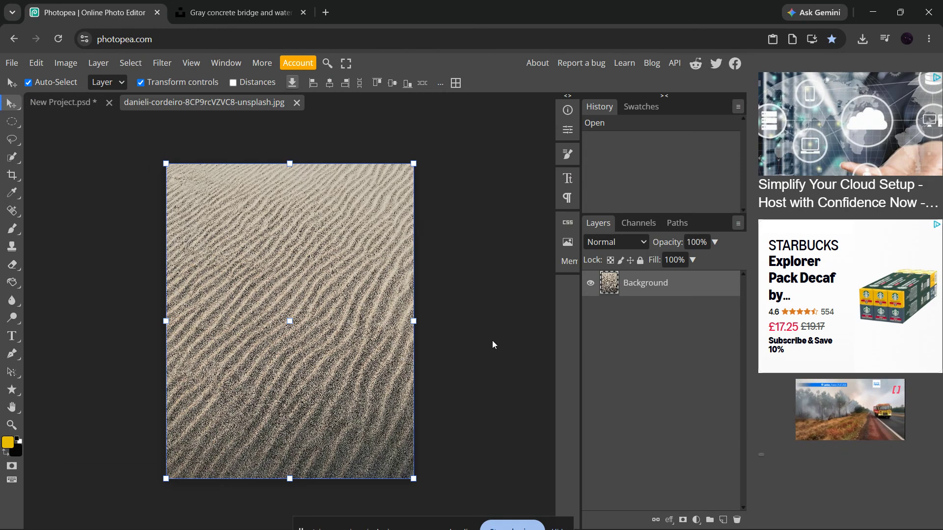
{"action": "left_click", "coordinate": [493, 334]}
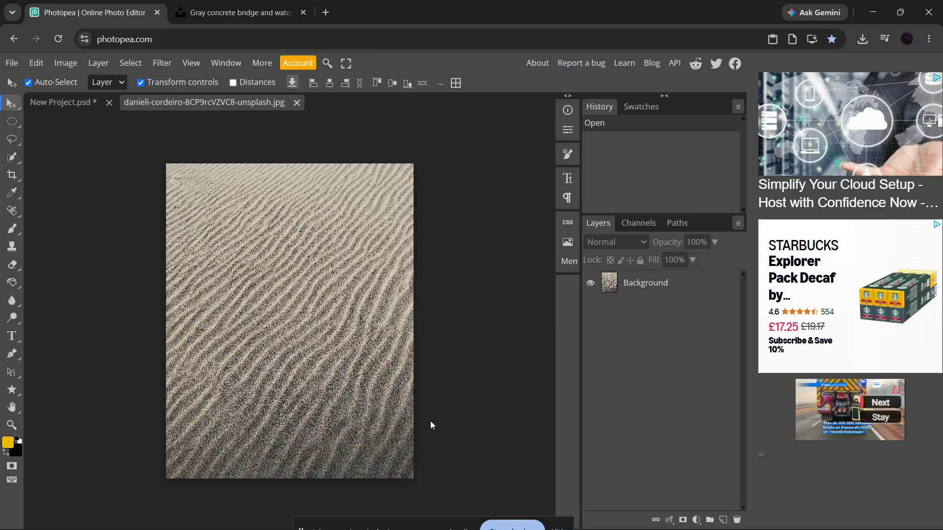
{"action": "key", "text": "ctrl+plus"}
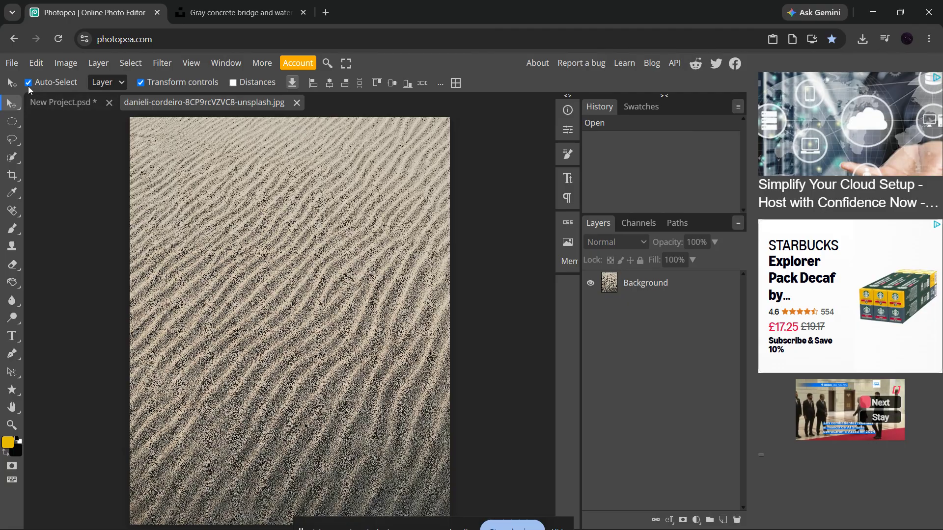
{"action": "left_click", "coordinate": [11, 63]}
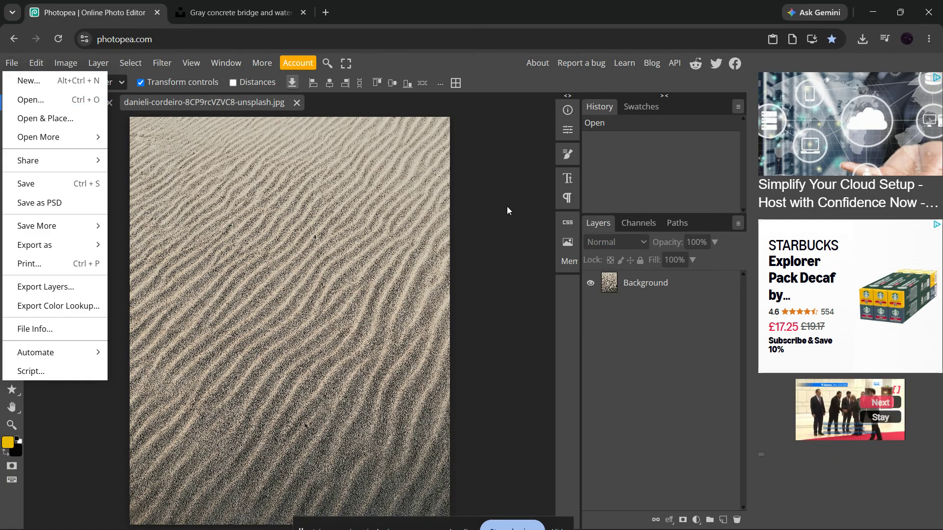
{"action": "left_click", "coordinate": [525, 234]}
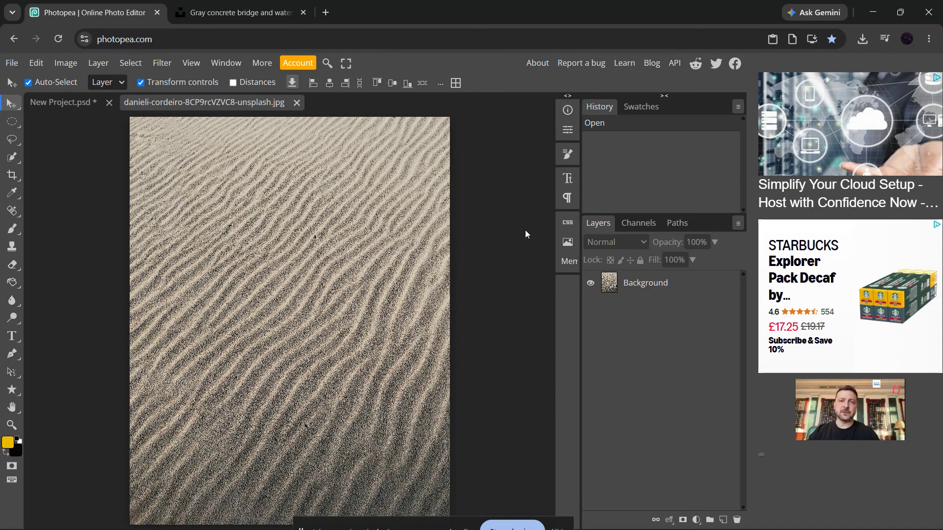